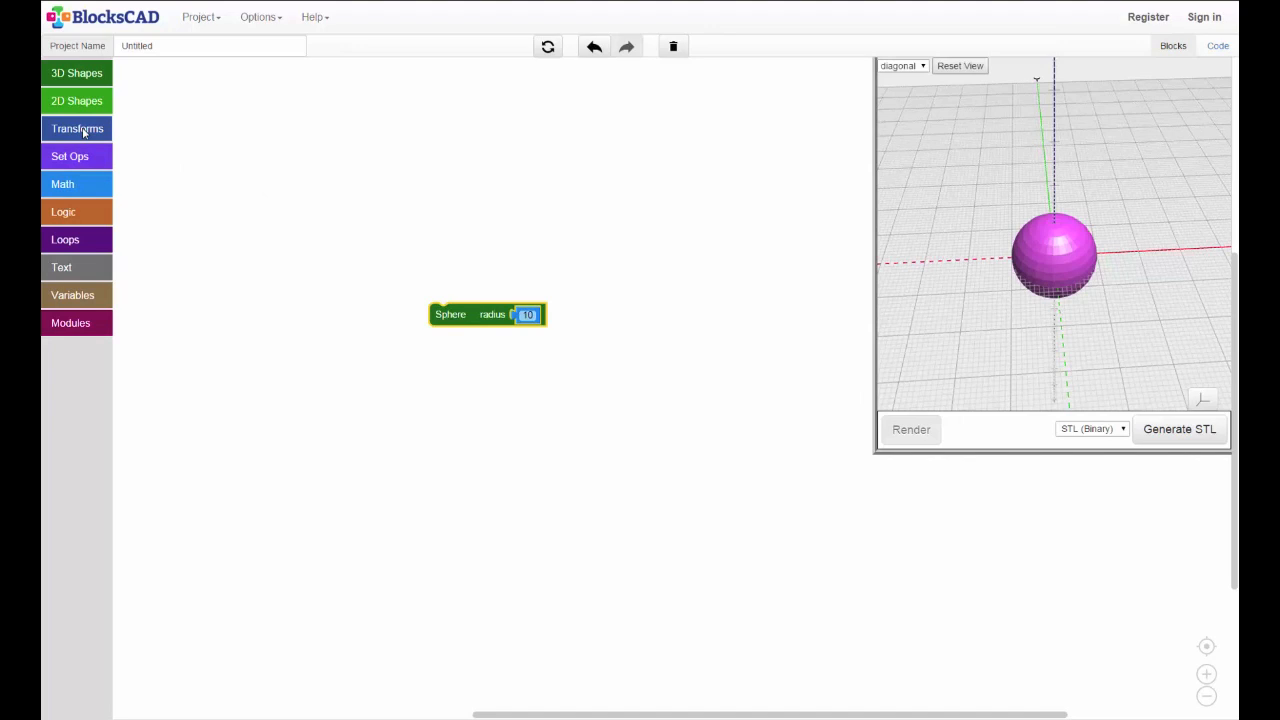
Step: Wrap the sphere in a Scale block with an X factor of 2 and render it
click(84, 133)
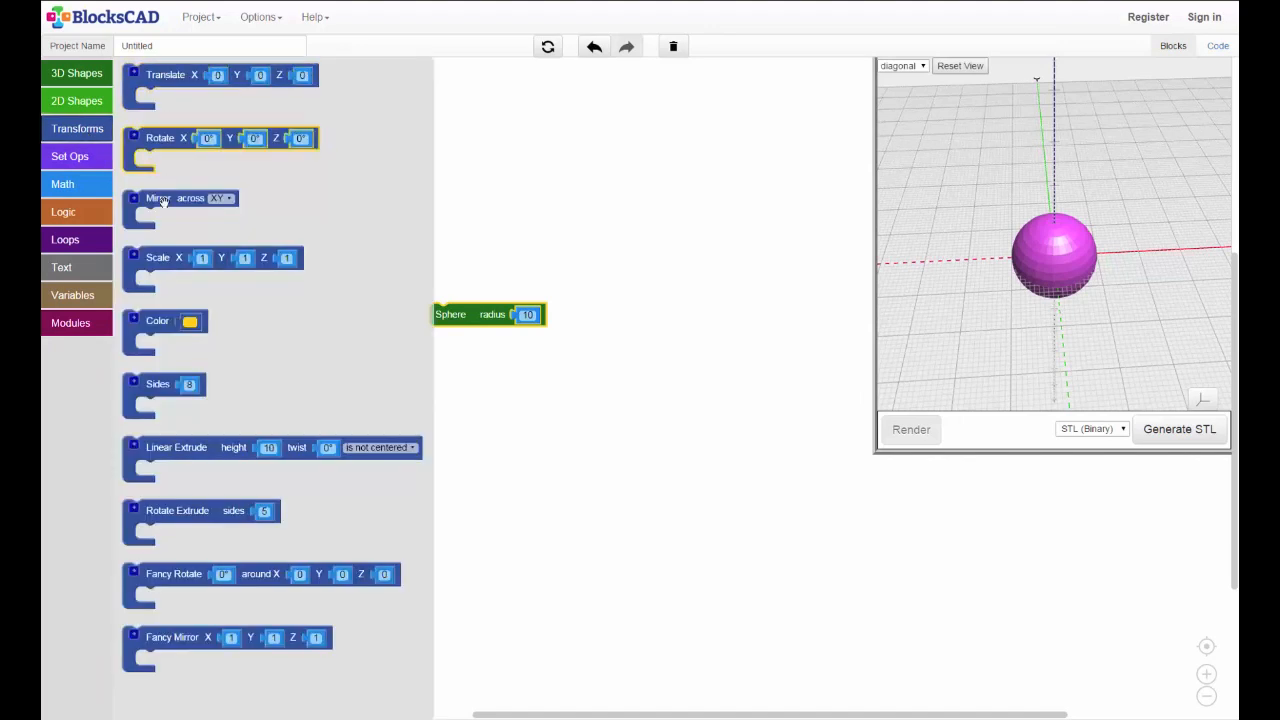
drag(160, 258, 450, 285)
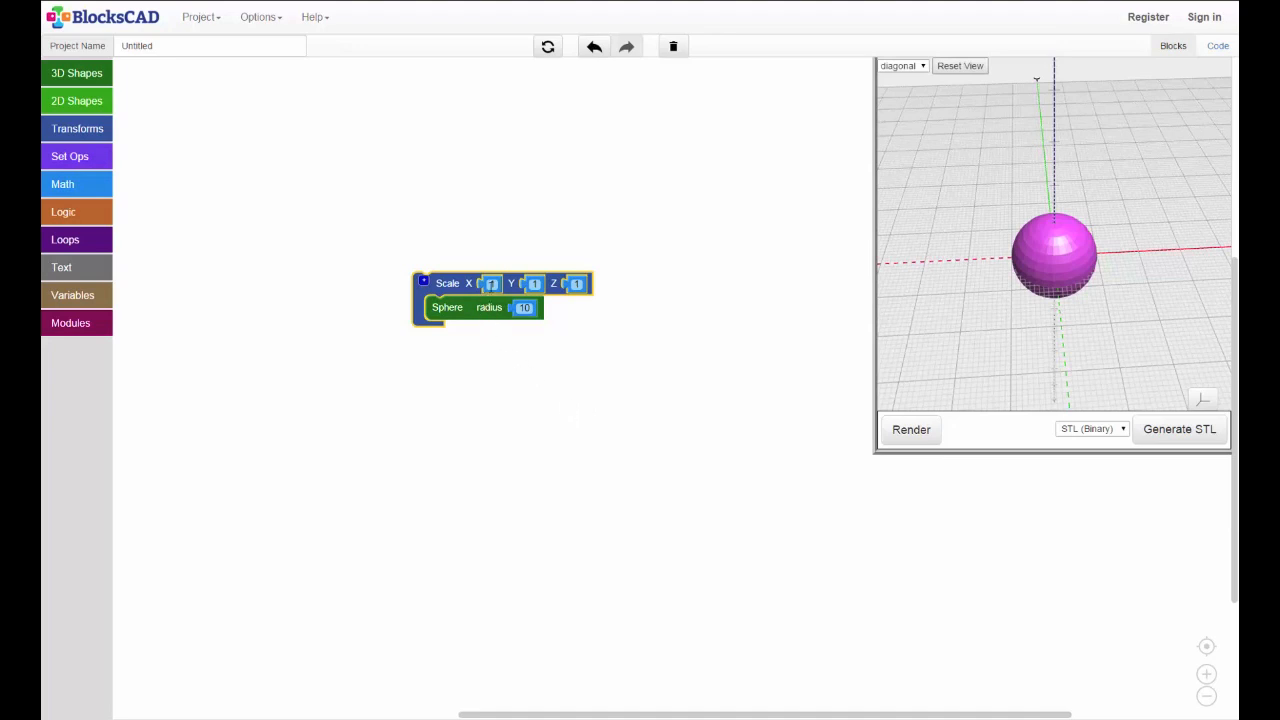
click(491, 284)
text(2)
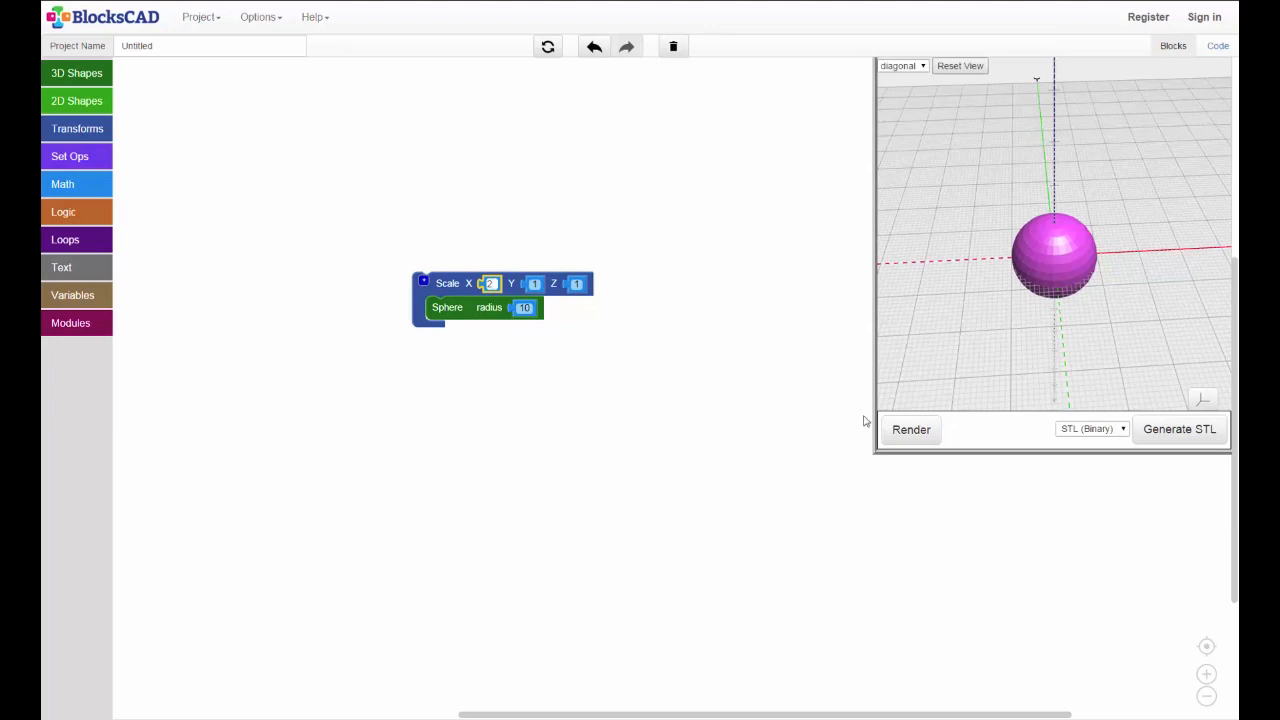
click(906, 432)
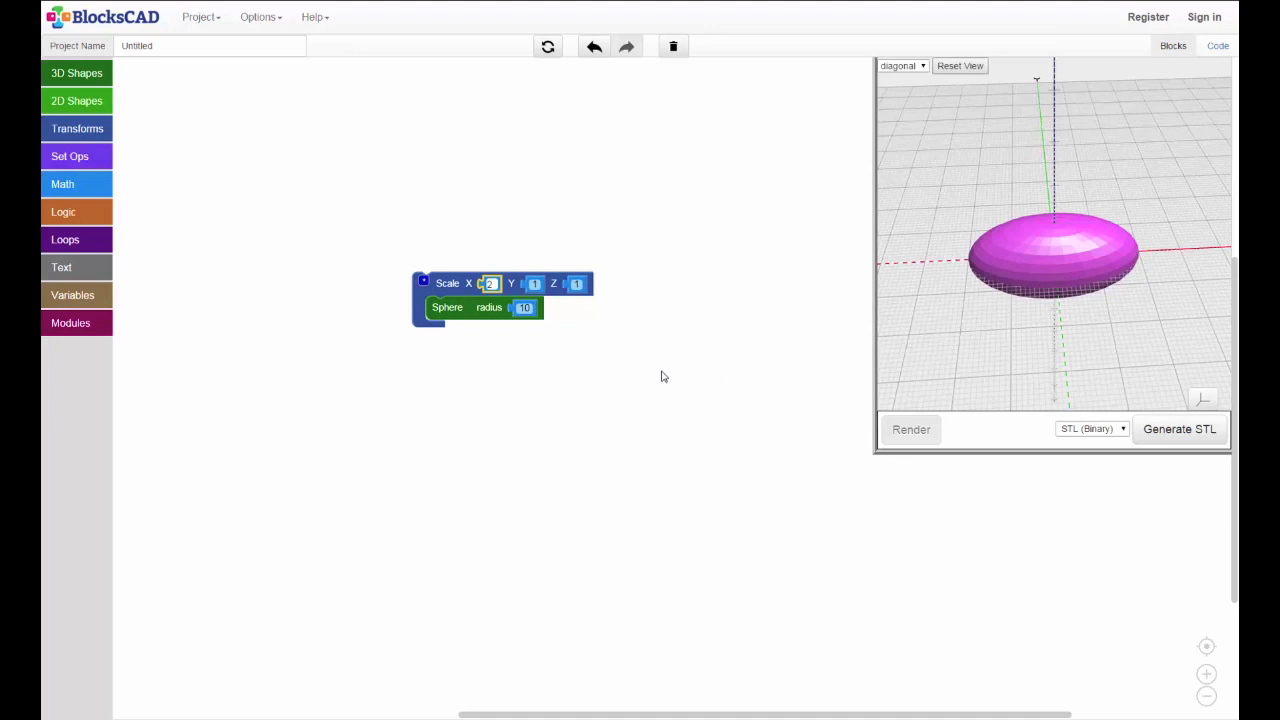
Step: Set the Scale block's Z factor to 0.5 and render the flattened sphere, viewing it from the side
click(576, 284)
text(0.5)
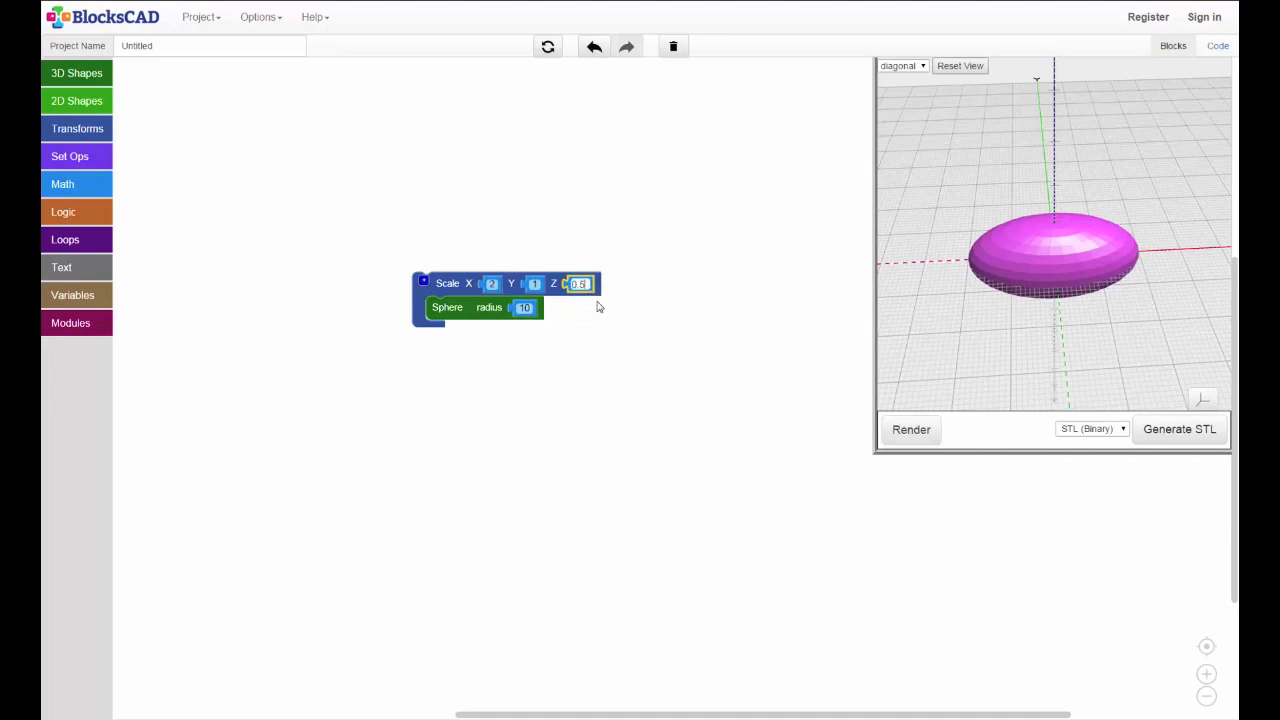
click(637, 354)
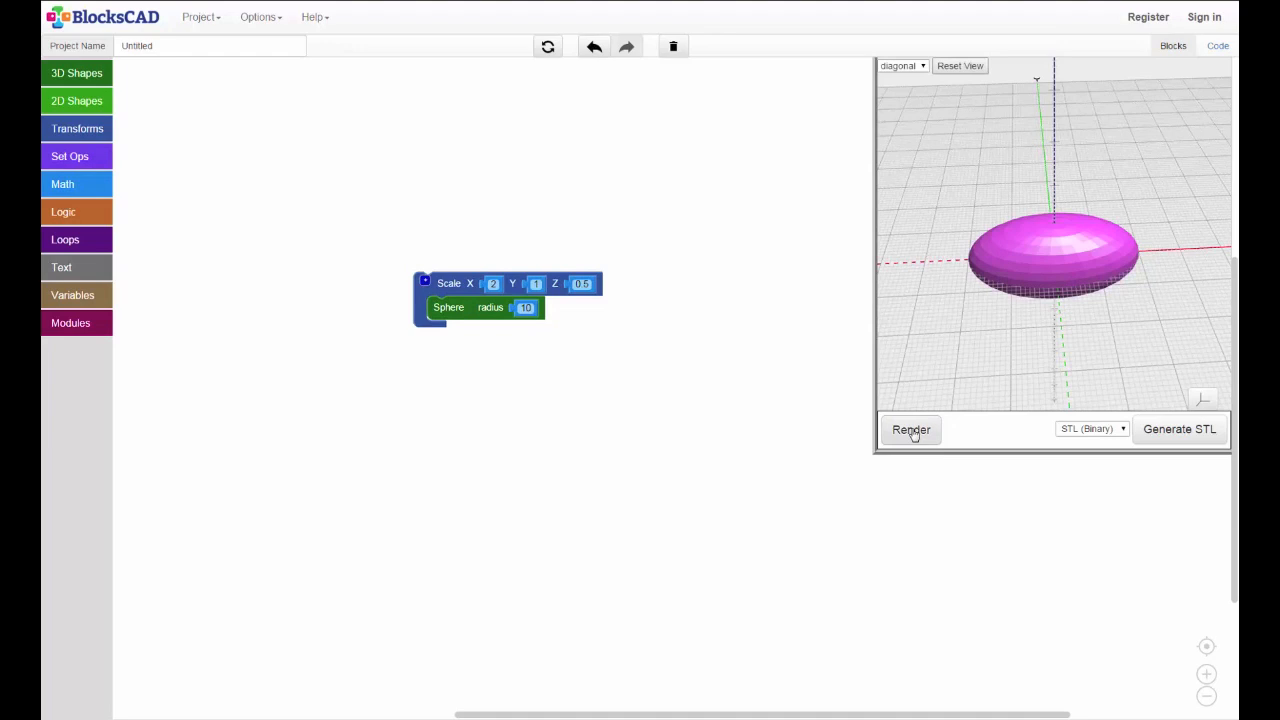
click(912, 431)
drag(934, 396, 930, 370)
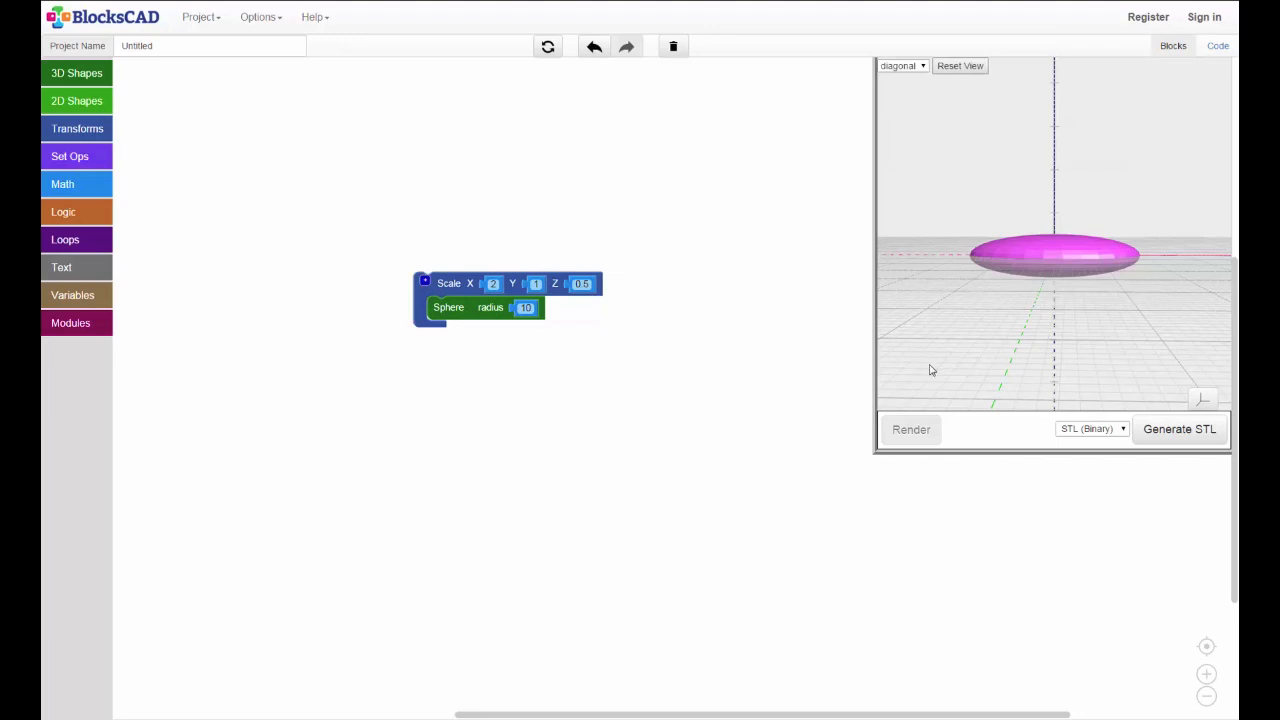
drag(930, 366, 930, 364)
Step: Replace the scaled sphere blocks with a new Sphere block of radius 10 and render it
drag(445, 280, 72, 245)
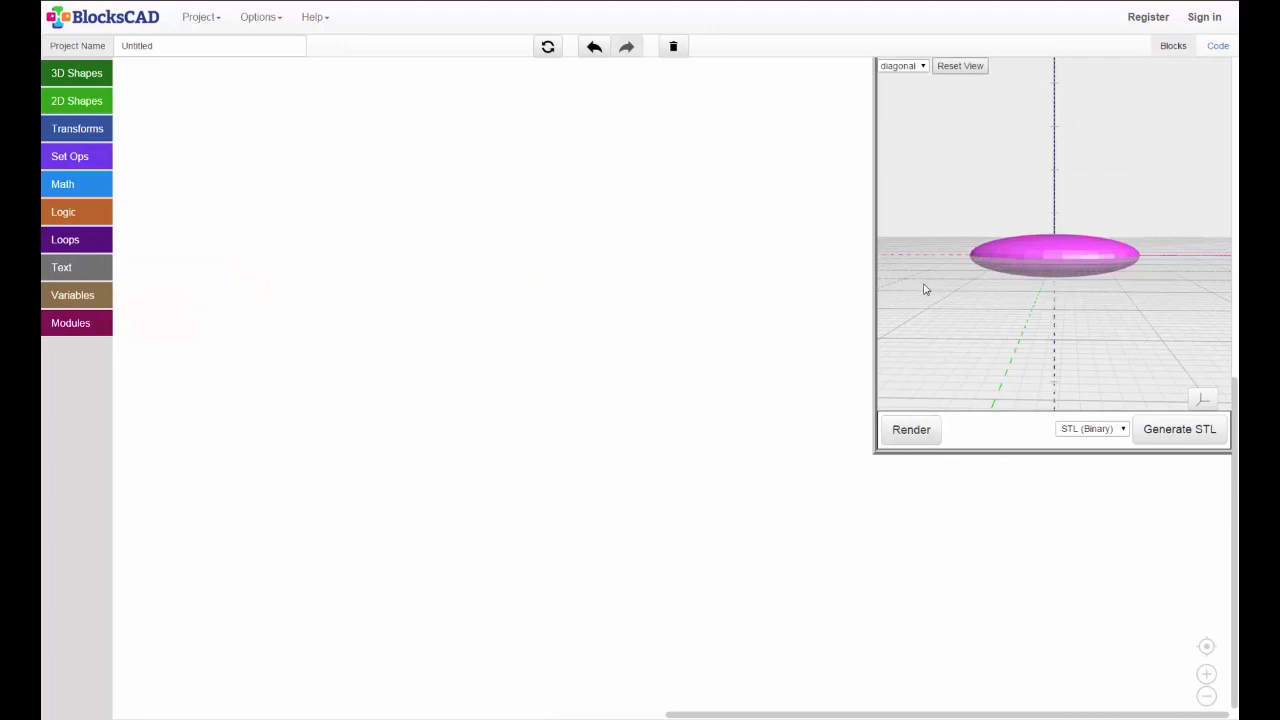
click(899, 438)
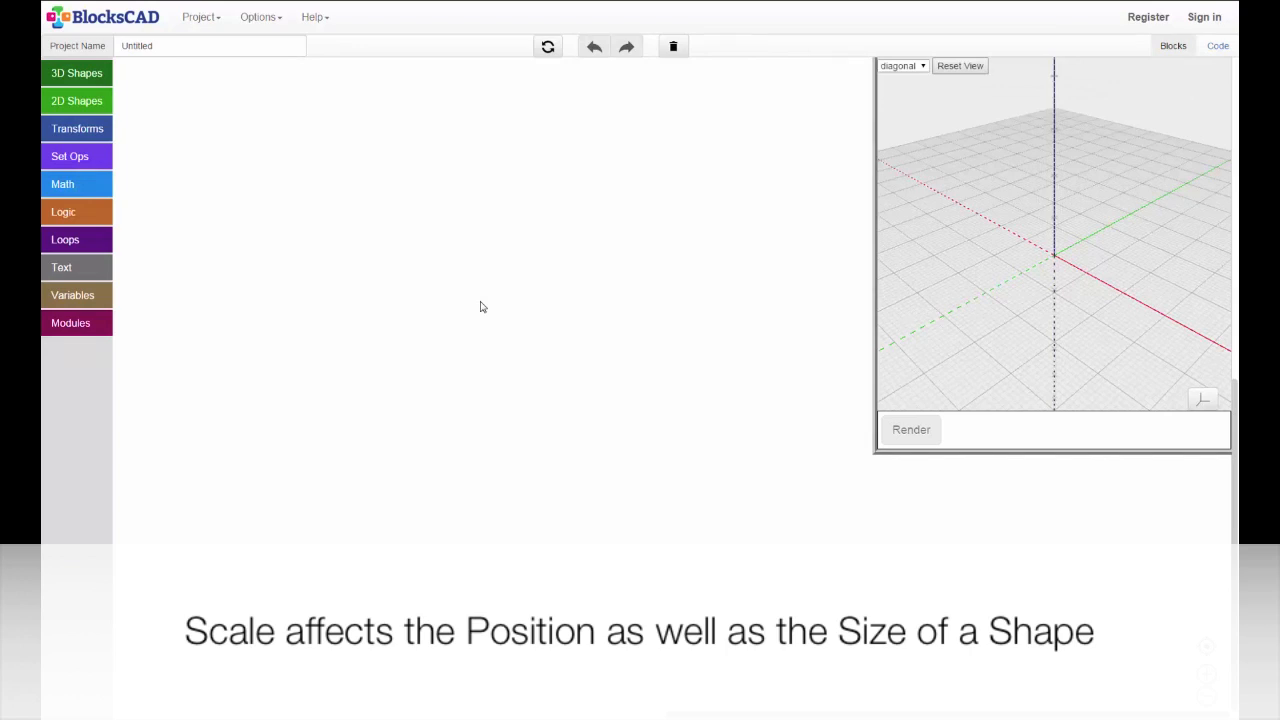
click(77, 73)
drag(158, 77, 445, 287)
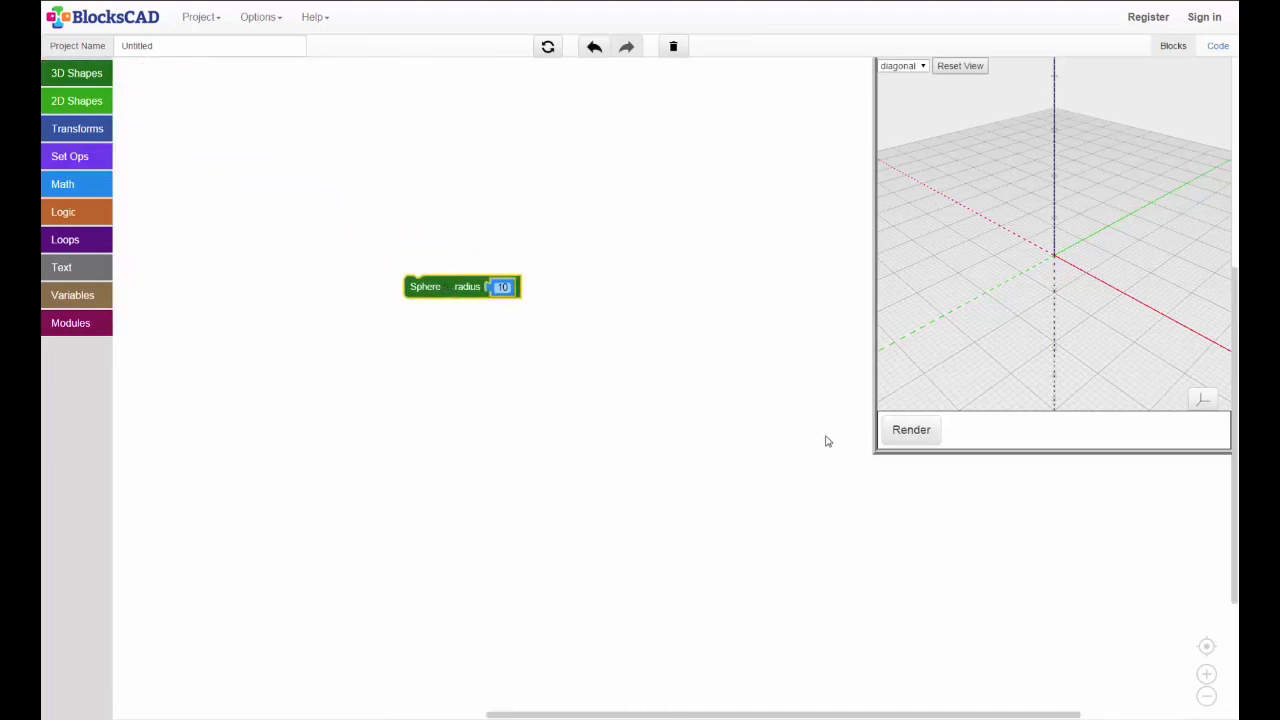
click(905, 432)
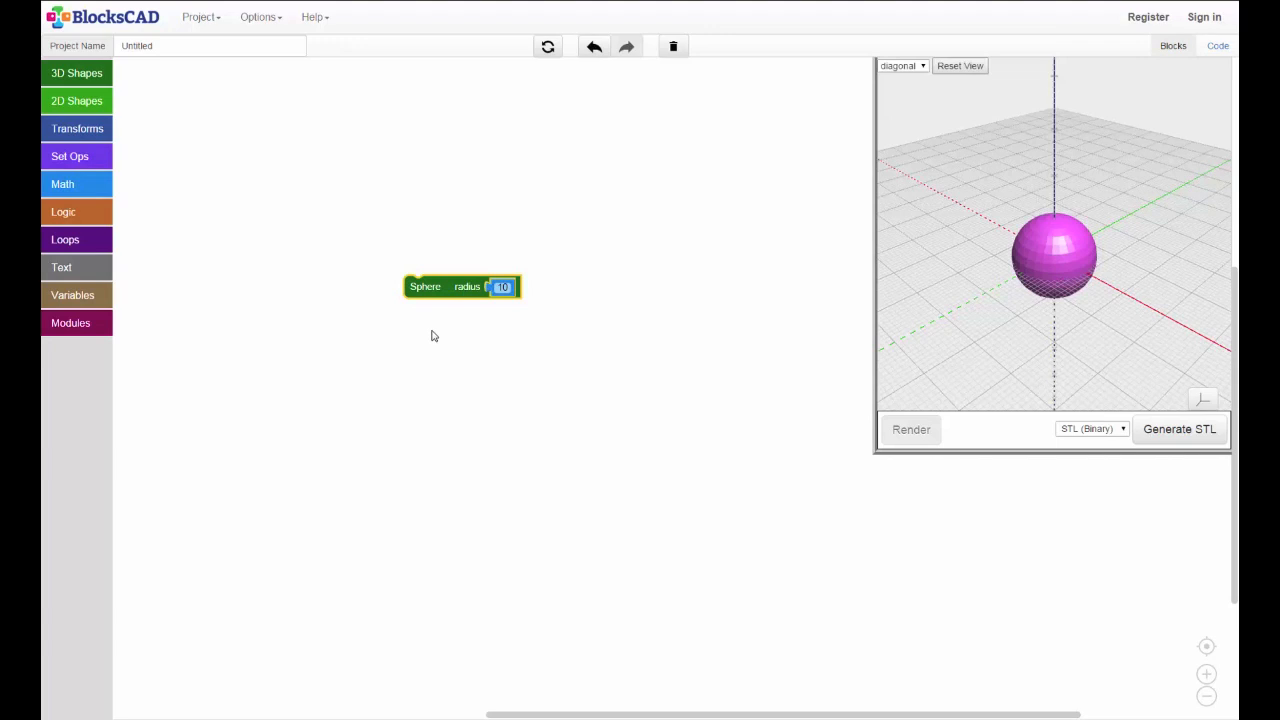
Step: Wrap the new sphere in a Translate block with X set to 20 and render it, viewing the result from the front
click(81, 131)
drag(172, 80, 178, 124)
drag(280, 204, 444, 266)
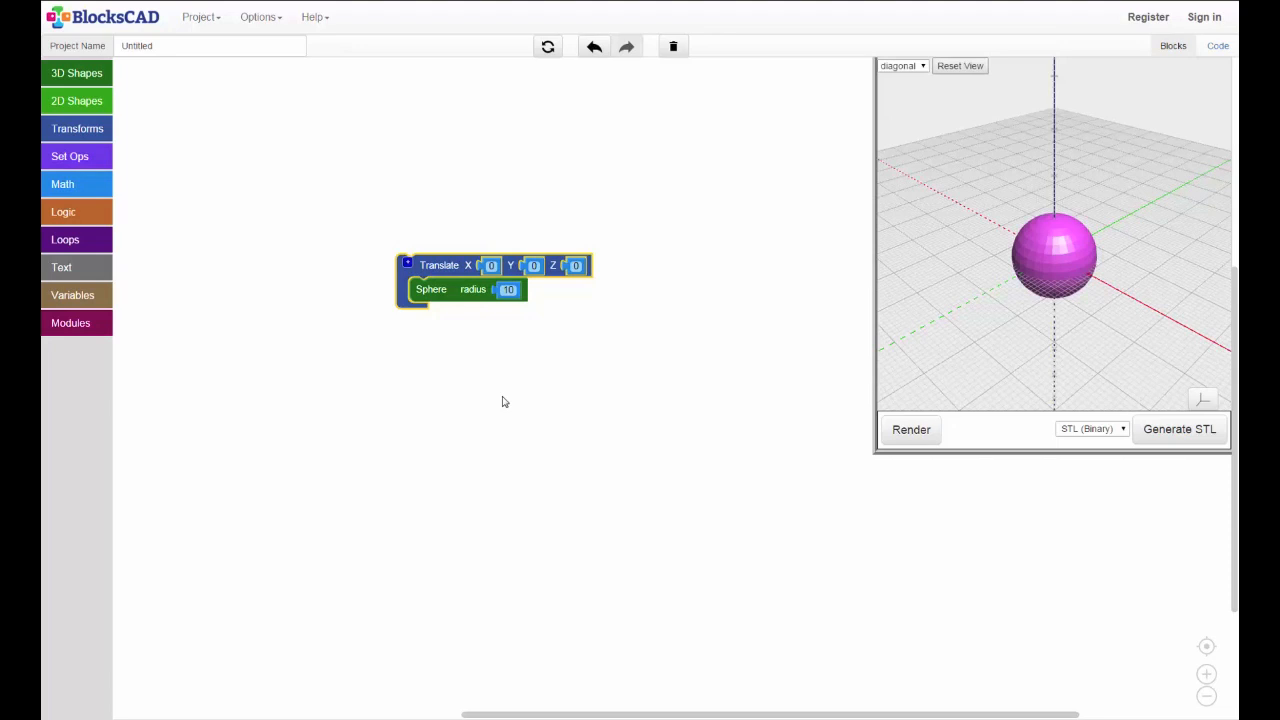
click(490, 266)
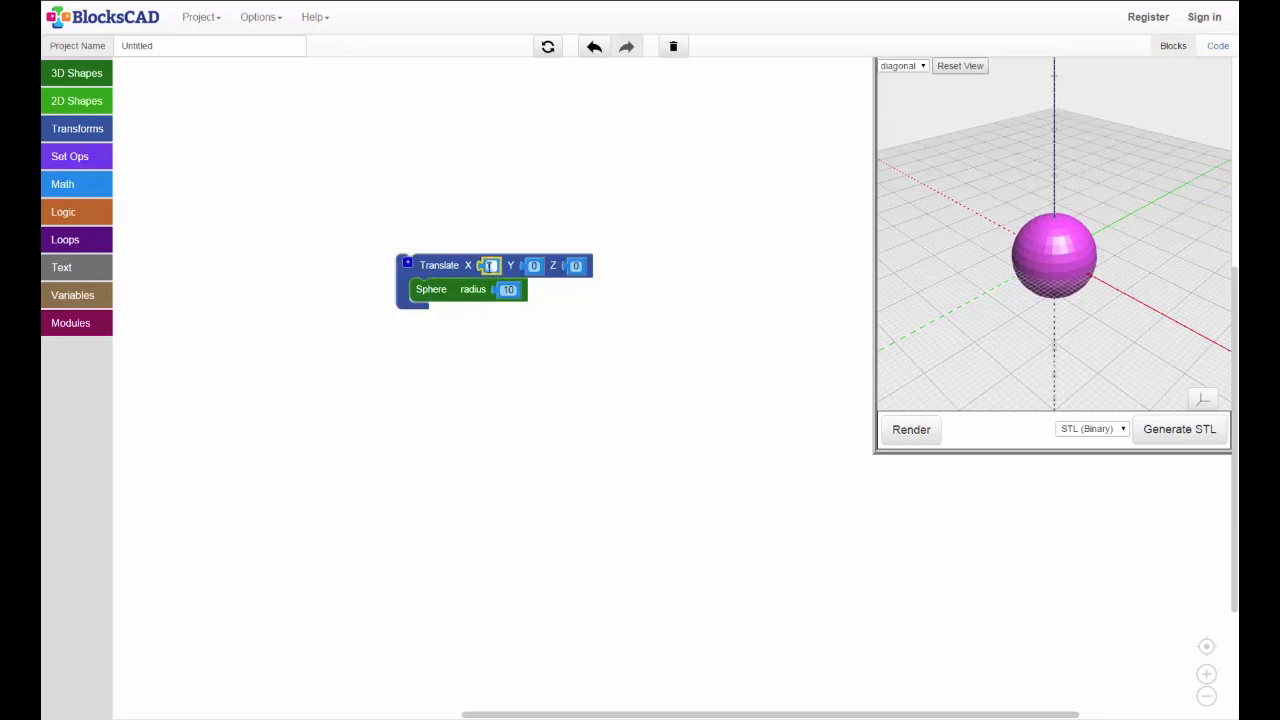
text(20)
click(632, 340)
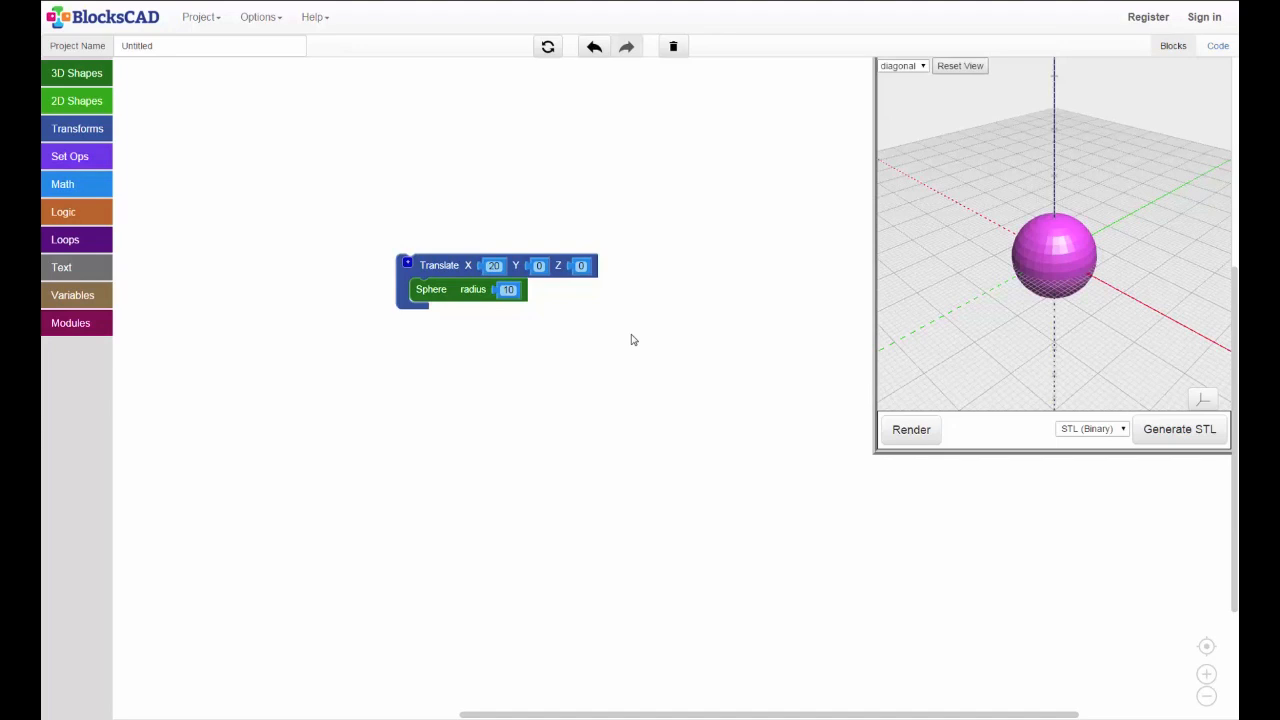
click(914, 428)
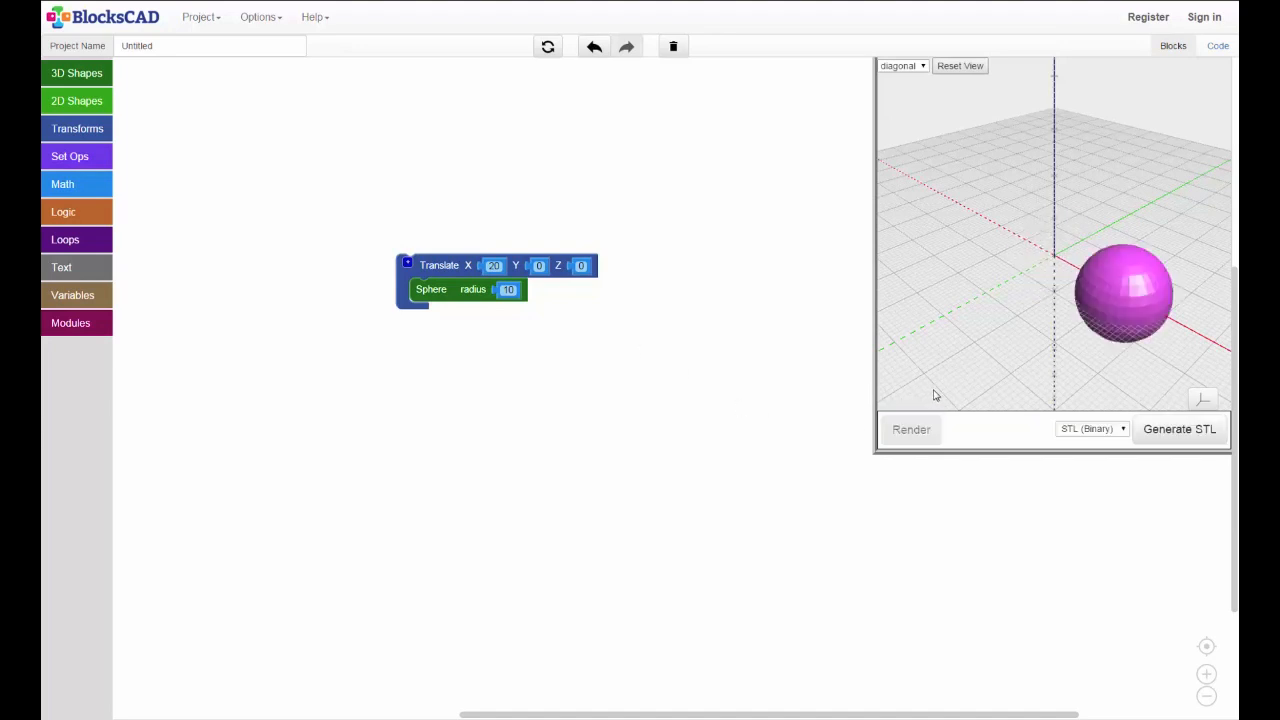
drag(952, 396, 971, 394)
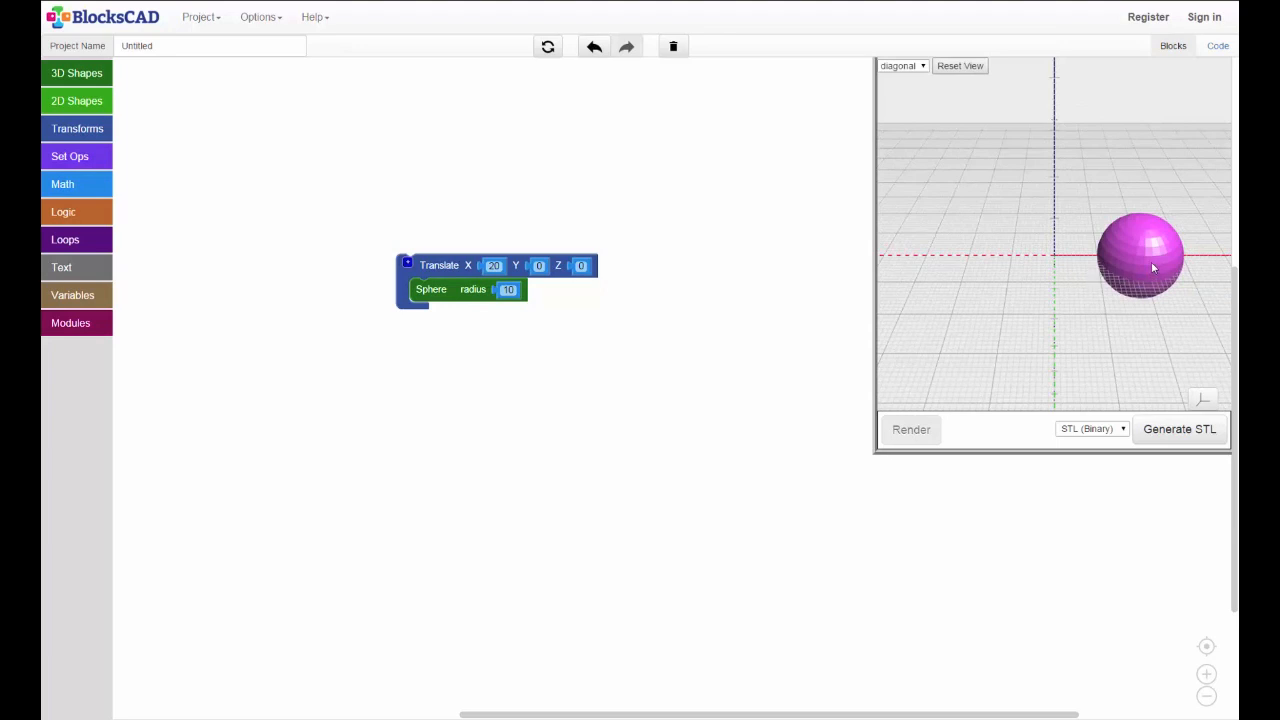
Step: Enclose the Translate block in a Scale block with an X factor of 2 and render the result
click(70, 129)
drag(153, 258, 418, 243)
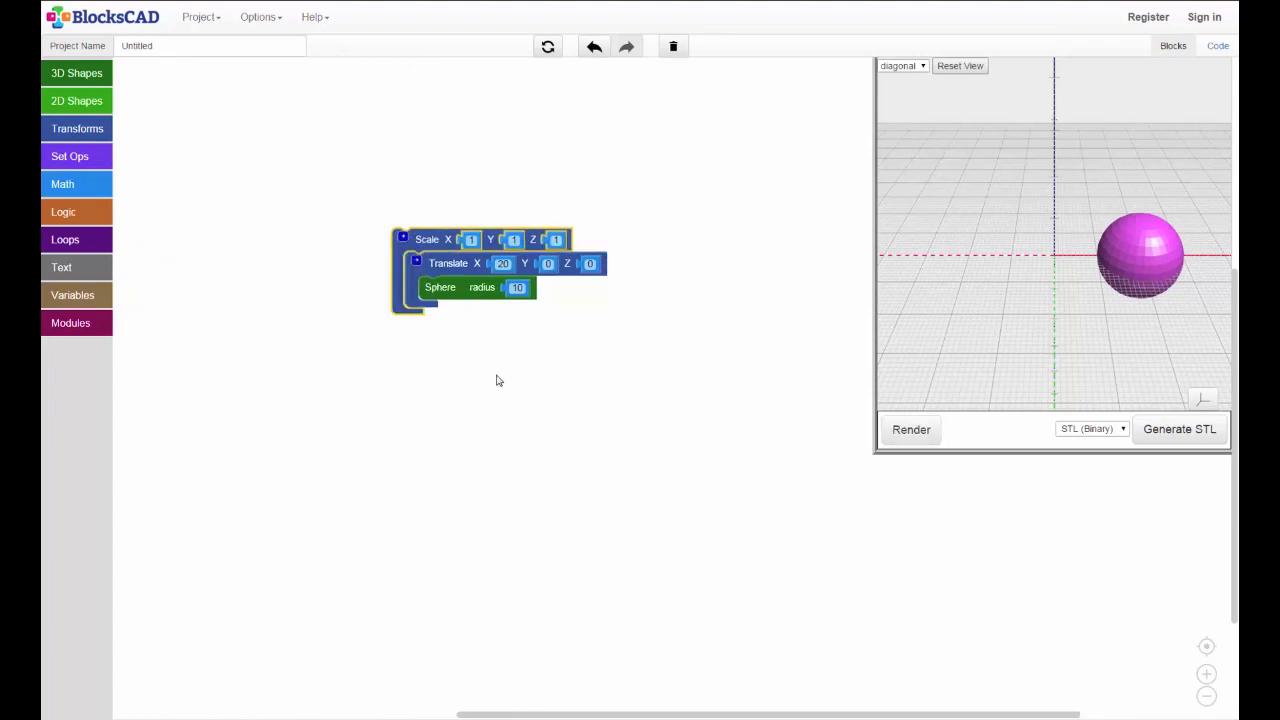
click(470, 240)
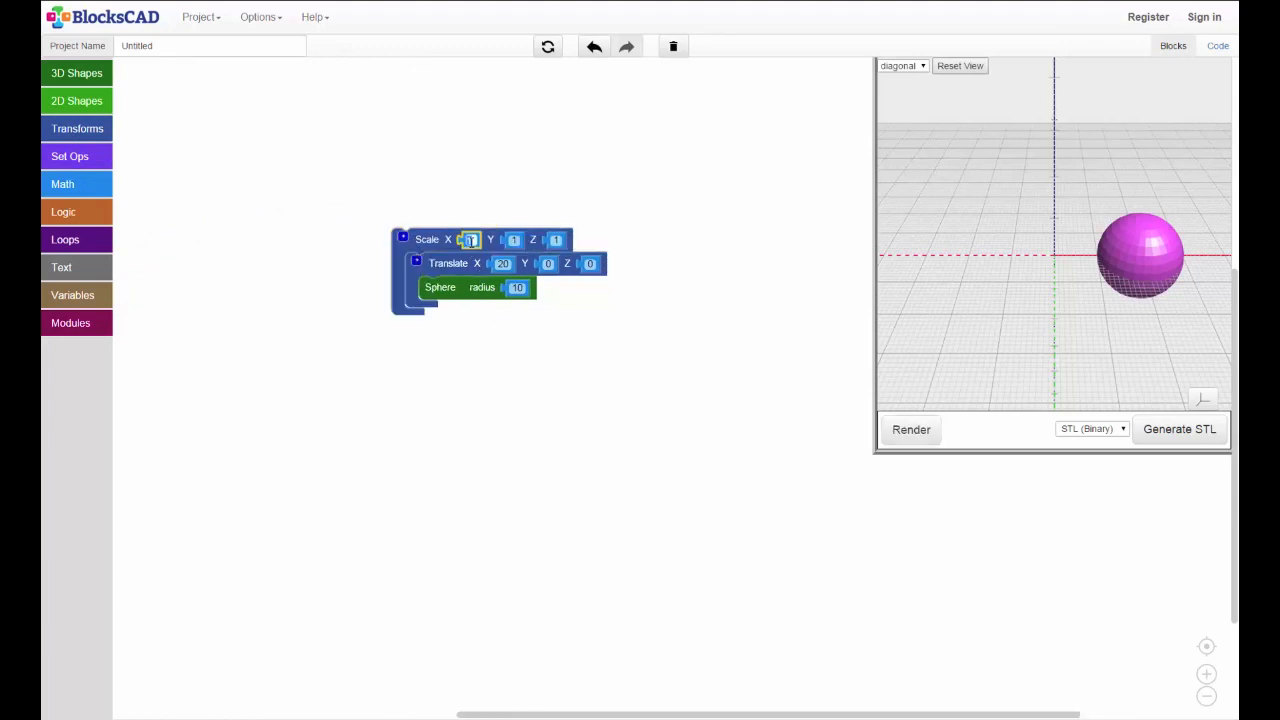
text(2)
click(918, 437)
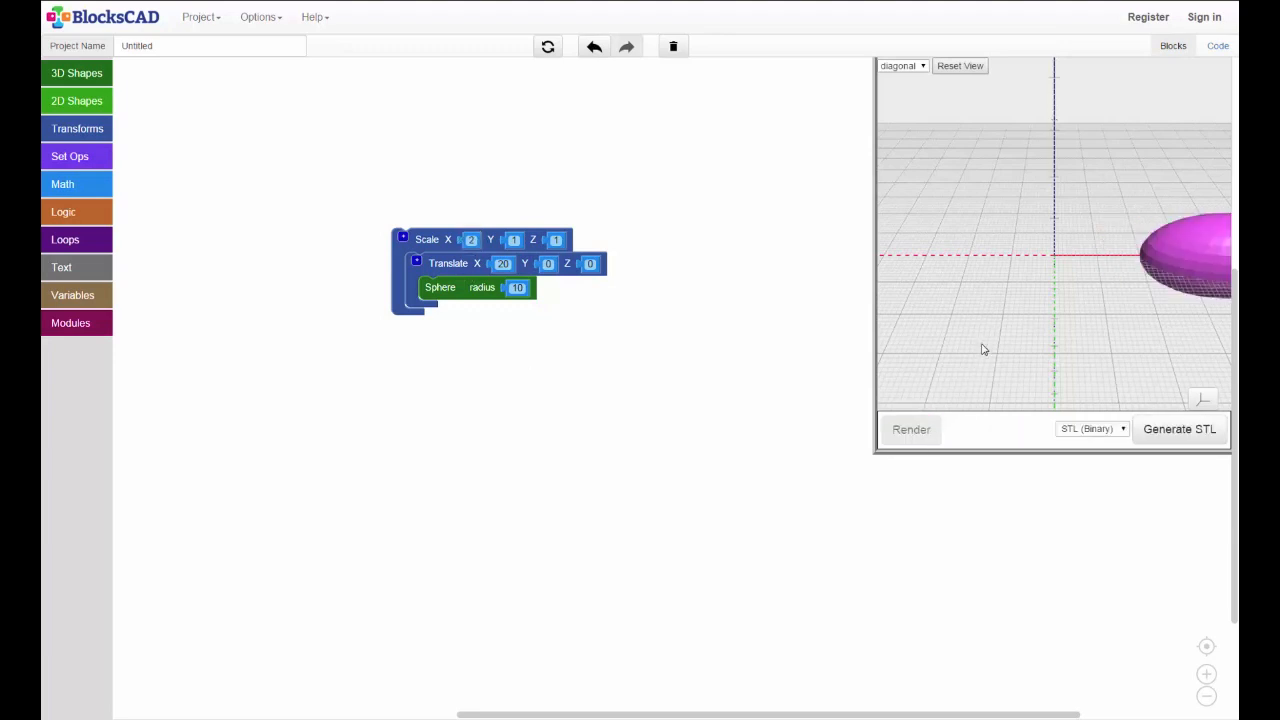
scroll(979, 347, down, 3)
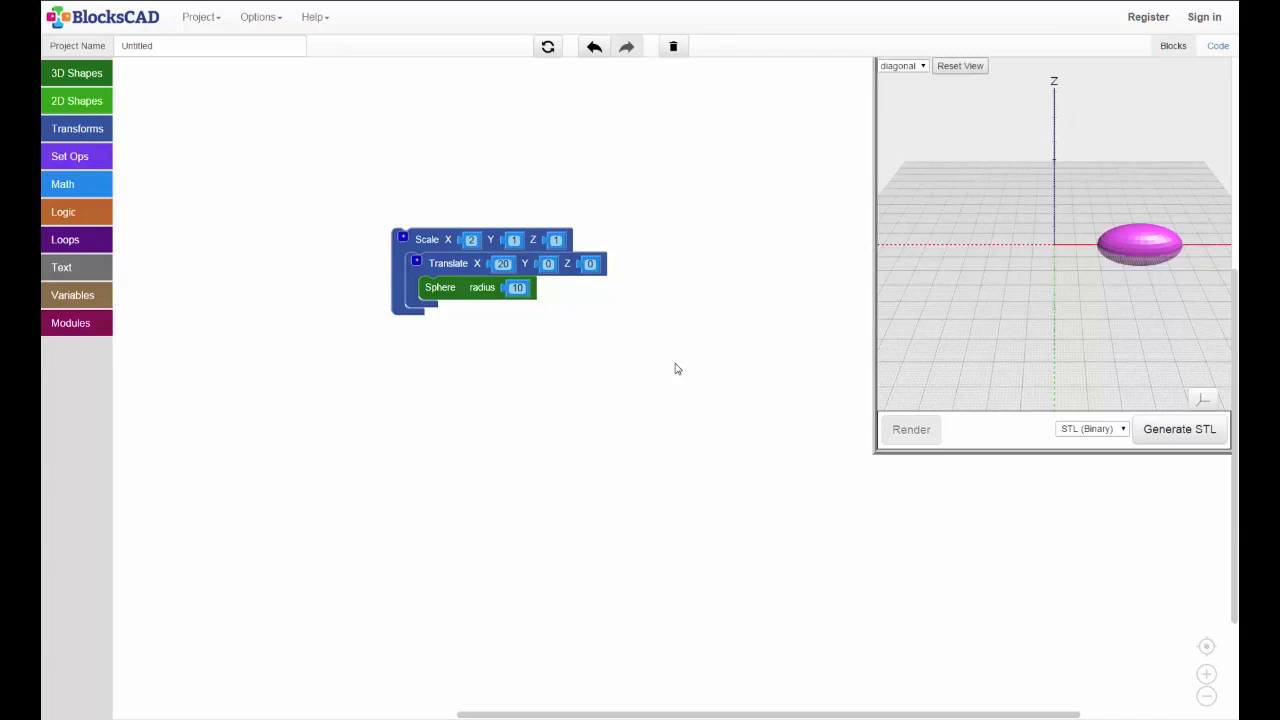
Step: Move the sphere directly into the Scale block and render it, and nest that Scale block inside Translate and render again
mouse_move(457, 276)
mouse_down()
mouse_move(541, 340)
mouse_move(518, 352)
mouse_move(436, 270)
mouse_up()
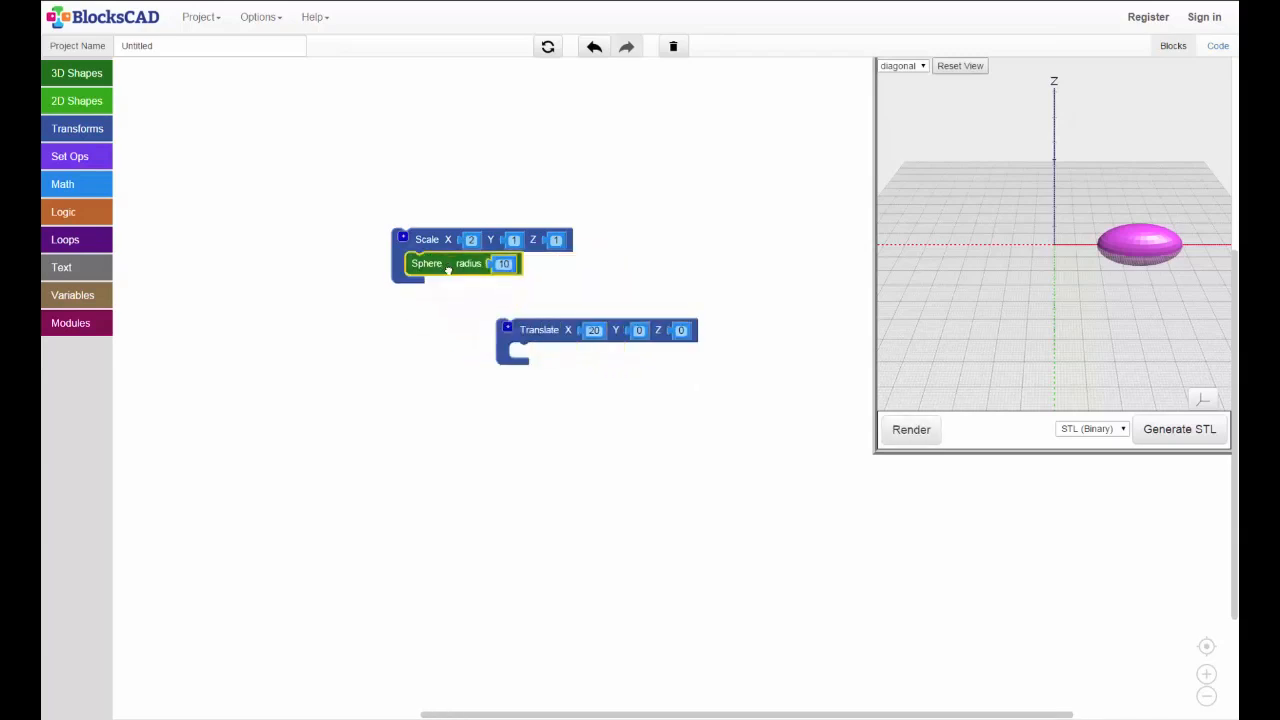
click(905, 428)
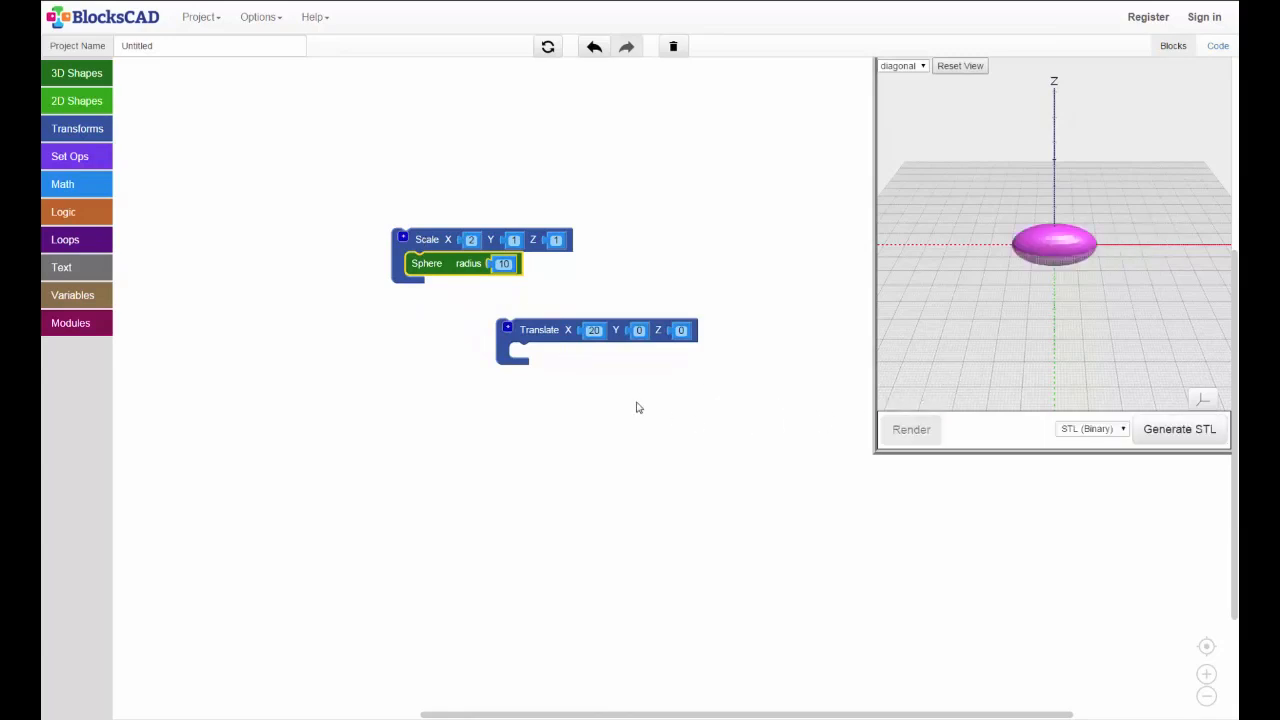
drag(428, 240, 548, 364)
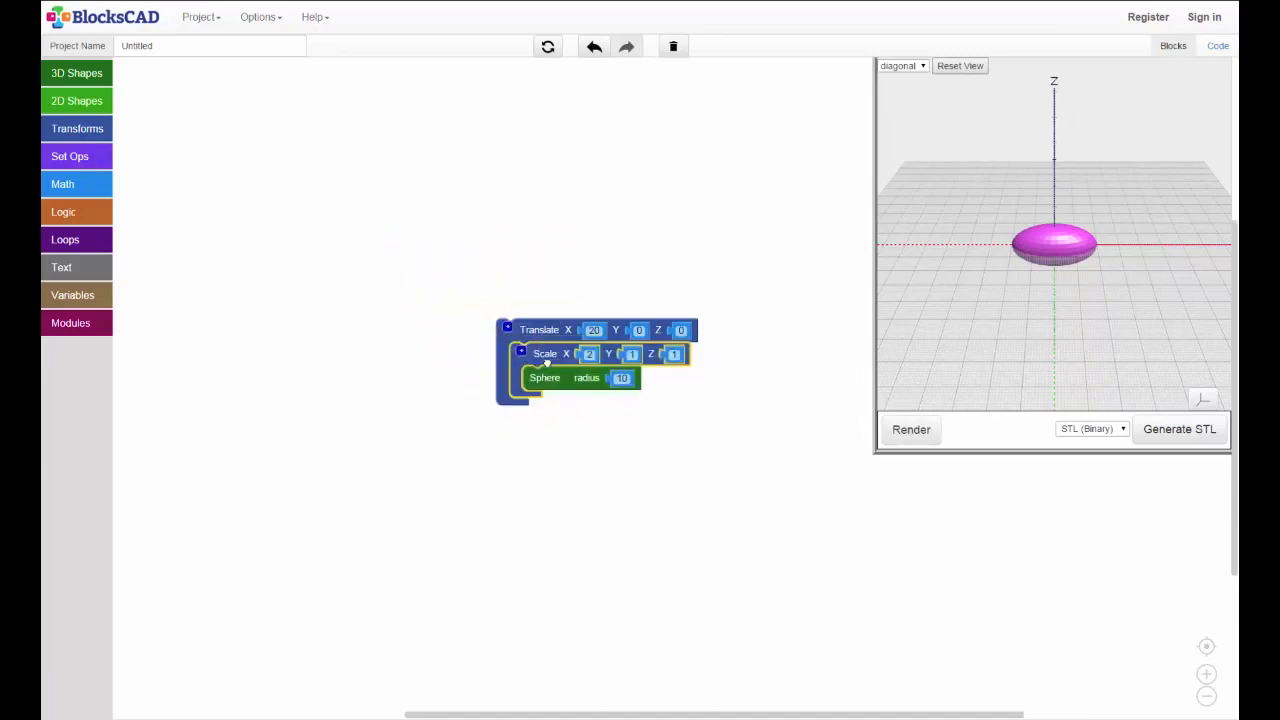
click(921, 437)
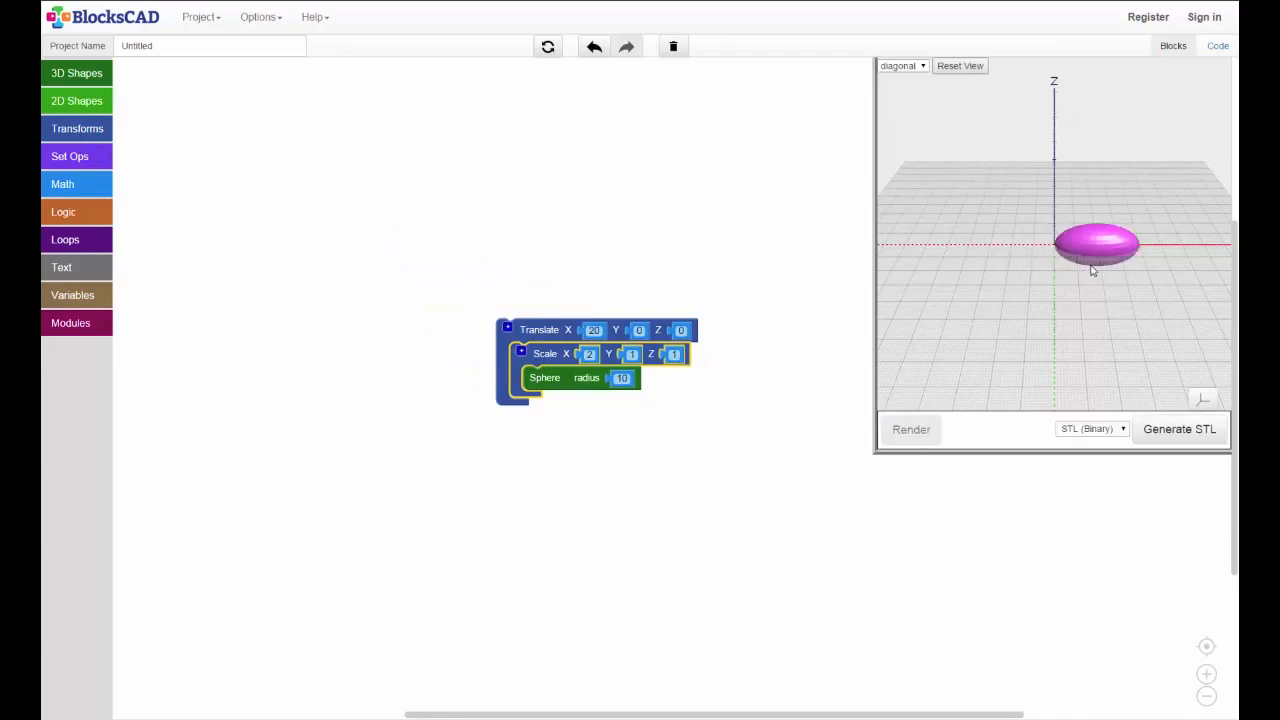